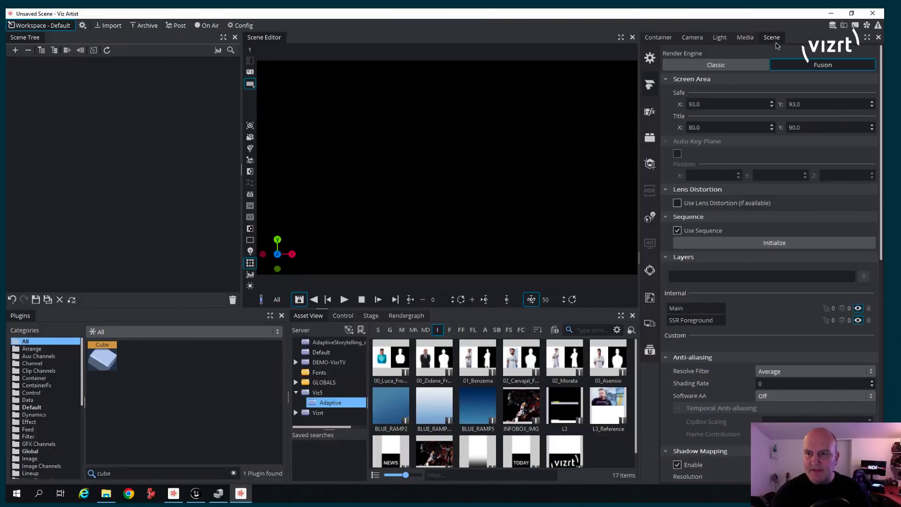
Show the Adaptive Scene Design Formats, listing only the default 1920×1080 format
{"action": "left_click", "coordinate": [650, 325]}
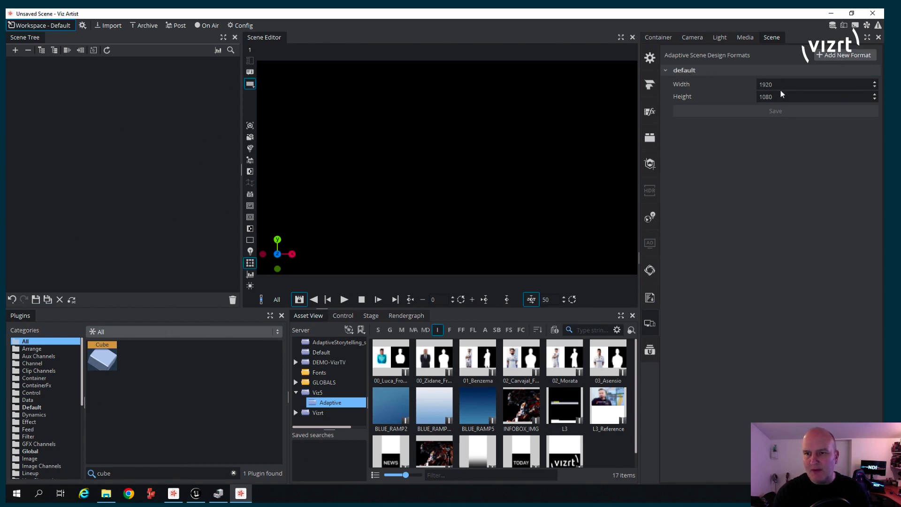
{"action": "left_click", "coordinate": [833, 55]}
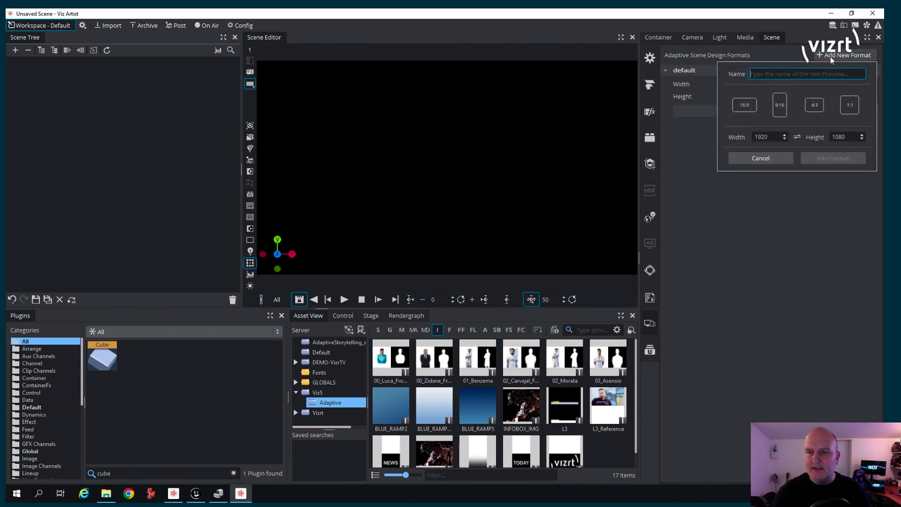
Add a 9:16 'portrait' format (1080×1920) and a 1:1 'square' format (1080×1080)
{"action": "left_click", "coordinate": [777, 114]}
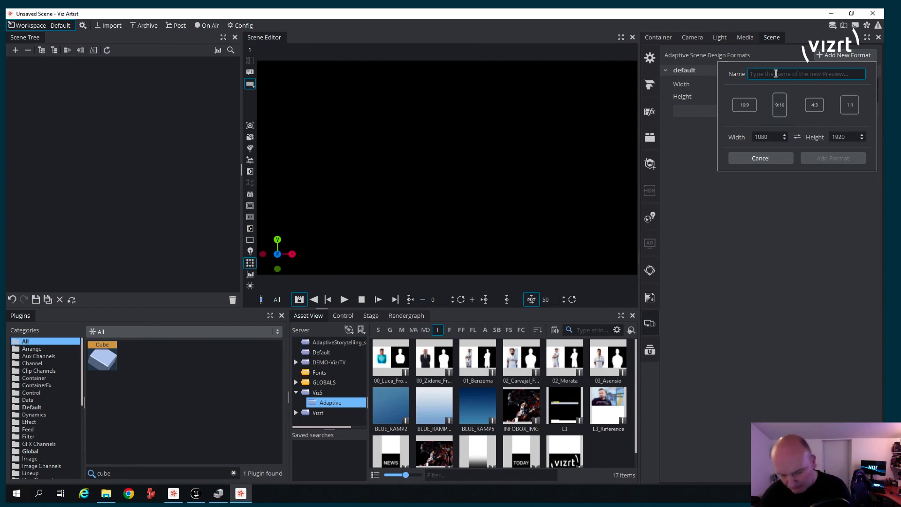
{"action": "type", "text": "port"}
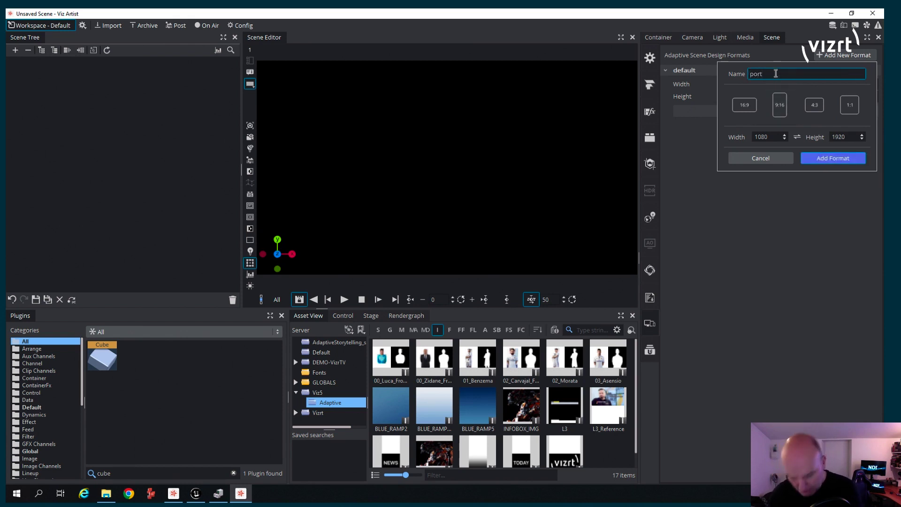
{"action": "type", "text": "rait"}
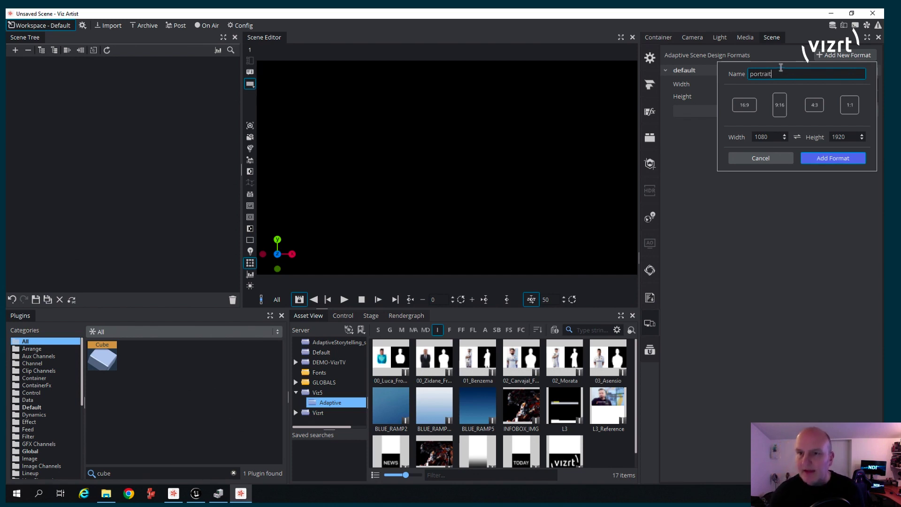
{"action": "left_click", "coordinate": [836, 157]}
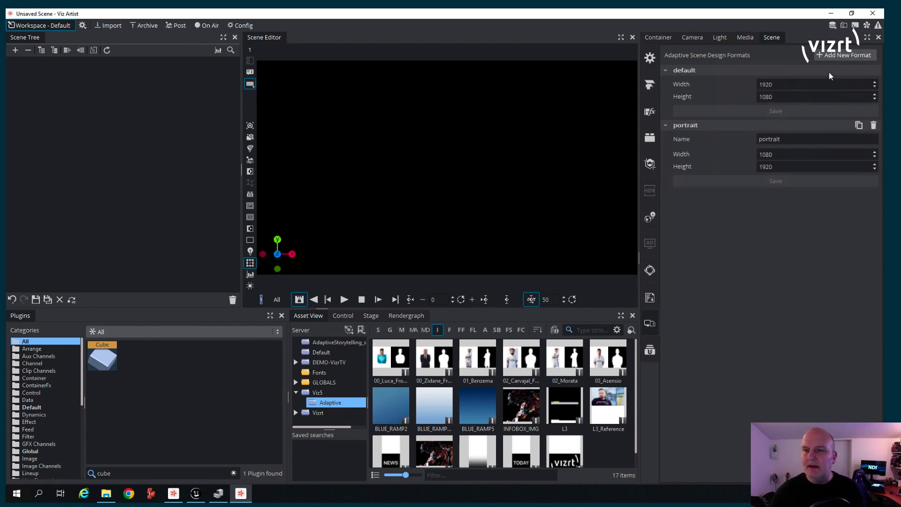
{"action": "left_click", "coordinate": [838, 55]}
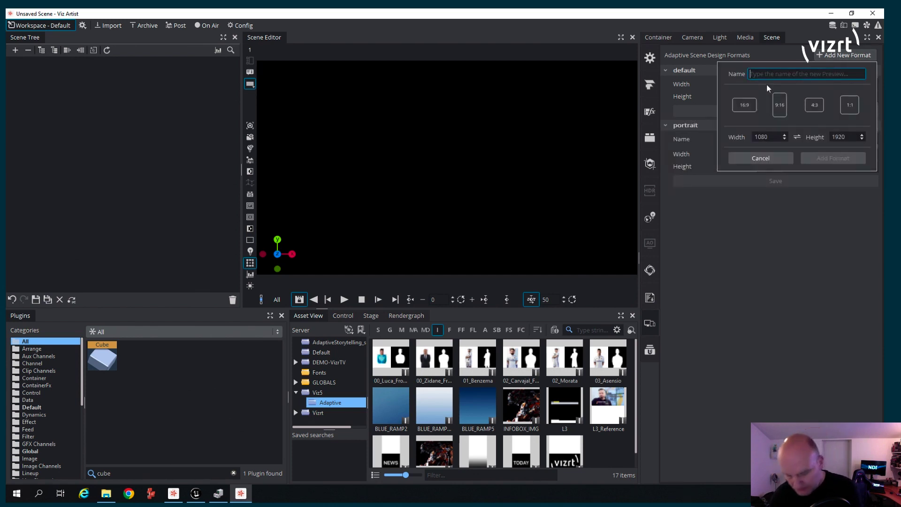
{"action": "left_click", "coordinate": [848, 105]}
{"action": "type", "text": "square"}
{"action": "key", "text": "Escape"}
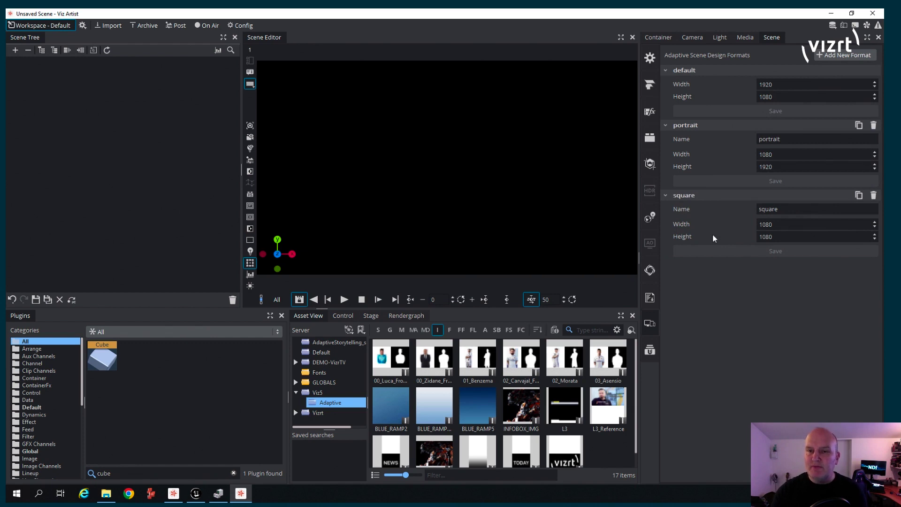
{"action": "left_click", "coordinate": [83, 25]}
{"action": "mouse_move", "coordinate": [110, 101]}
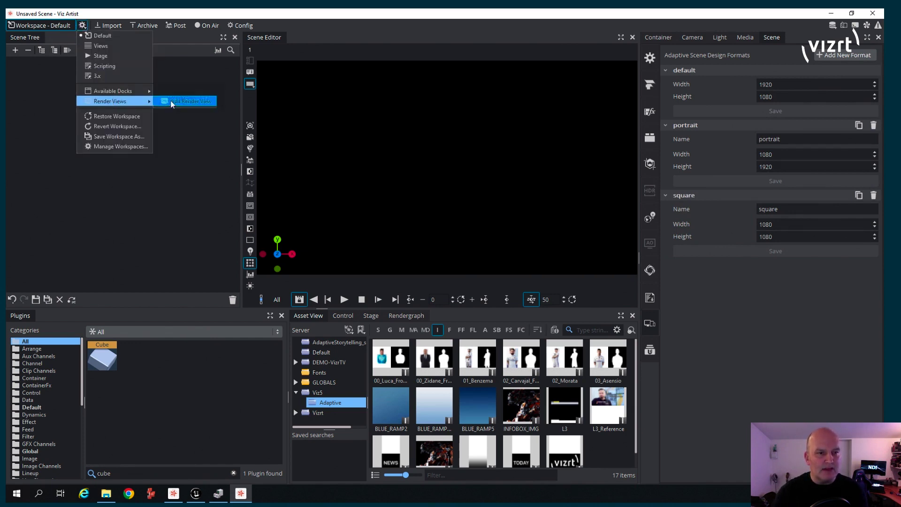
Add a render view previewing the portrait format and dock it beside the scene editor
{"action": "left_click", "coordinate": [170, 101]}
{"action": "left_click", "coordinate": [427, 265]}
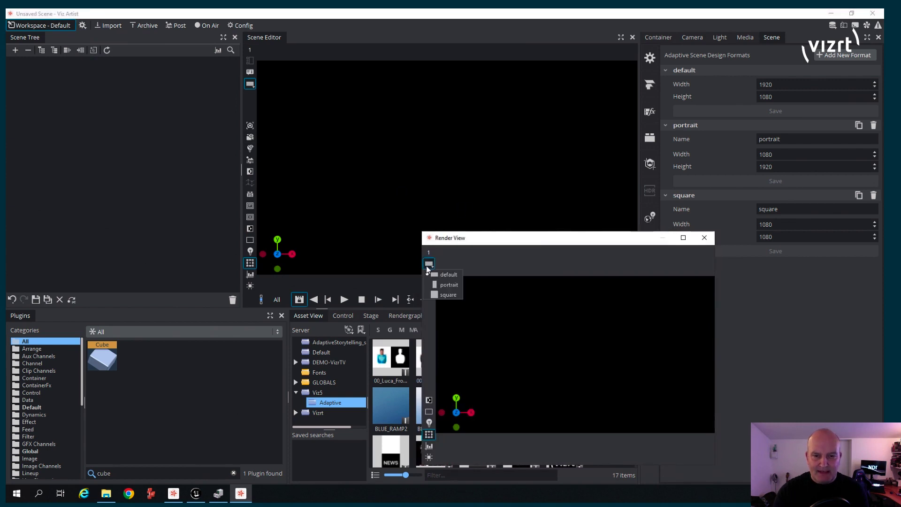
{"action": "left_click", "coordinate": [442, 284]}
{"action": "mouse_move", "coordinate": [492, 239]}
{"action": "left_mouse_down"}
{"action": "mouse_move", "coordinate": [568, 172]}
{"action": "mouse_move", "coordinate": [465, 170]}
{"action": "left_mouse_up"}
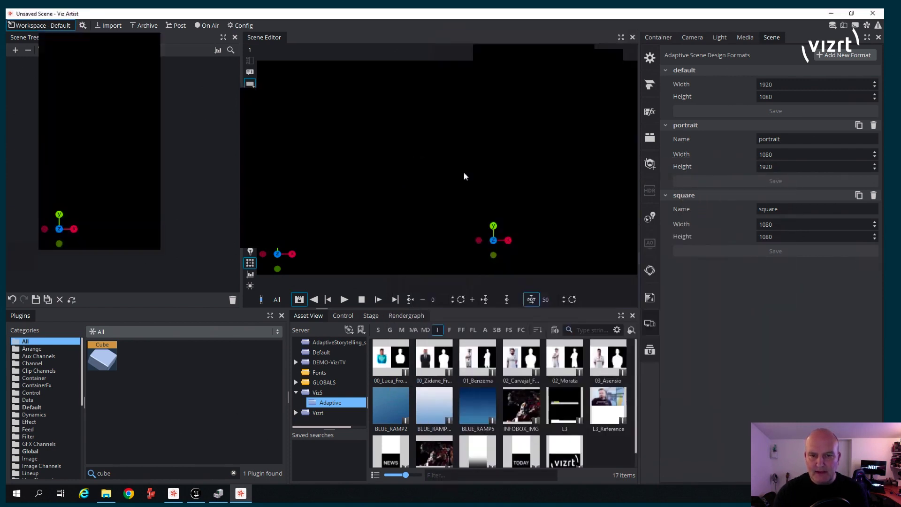
Add a second render view previewing the square format, docked below the portrait view
{"action": "left_click", "coordinate": [83, 25]}
{"action": "mouse_move", "coordinate": [110, 100]}
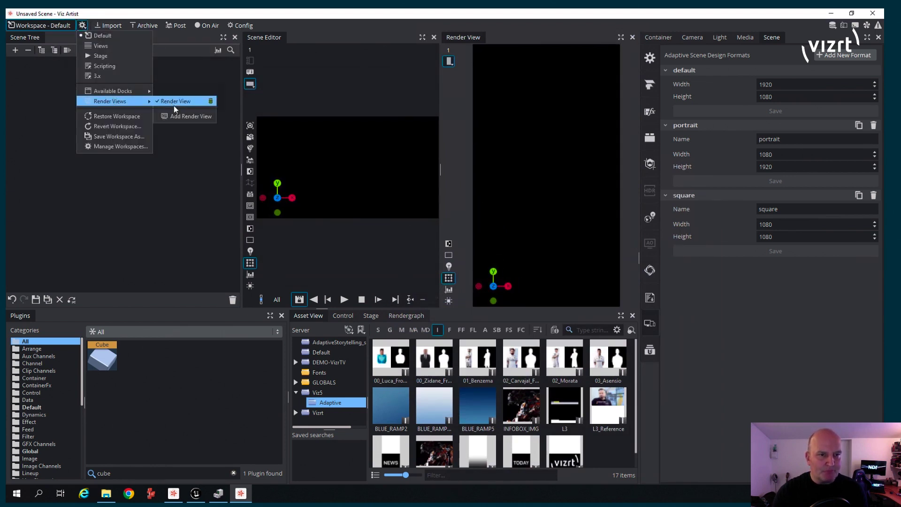
{"action": "left_click", "coordinate": [178, 116]}
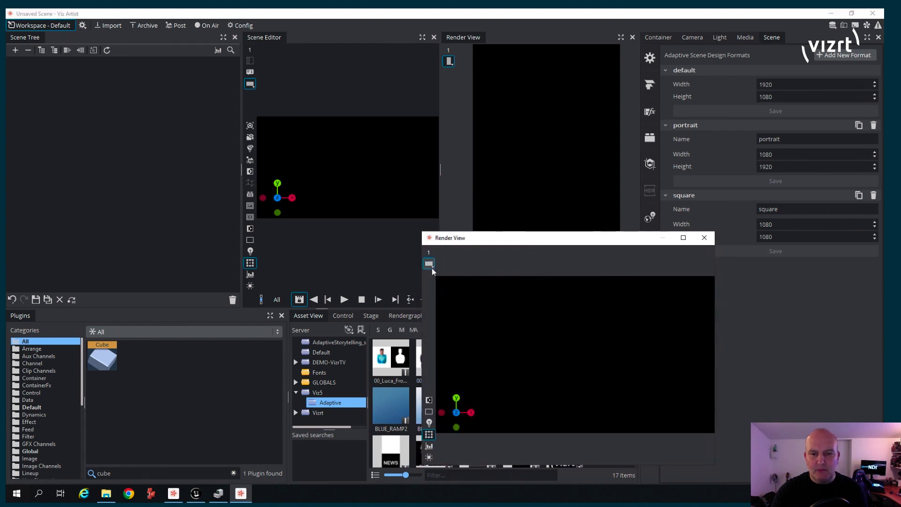
{"action": "left_click", "coordinate": [428, 264]}
{"action": "left_click", "coordinate": [448, 294]}
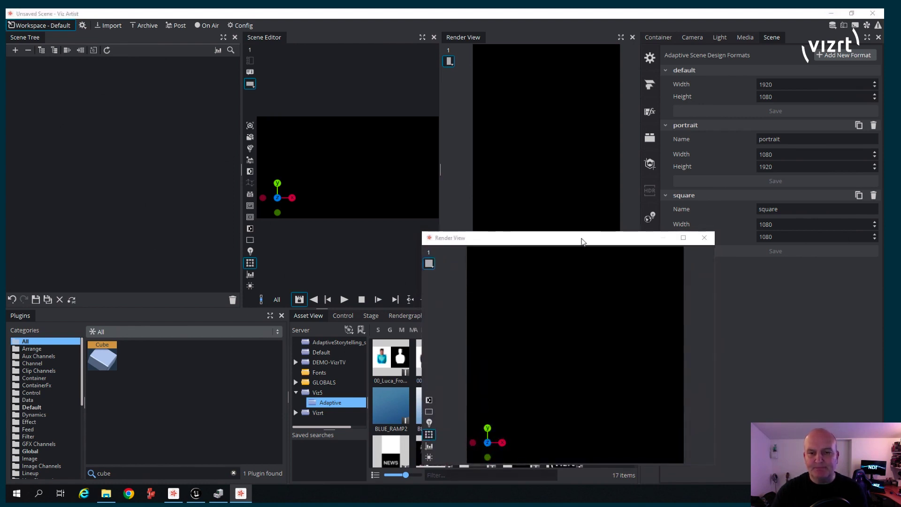
{"action": "left_click_drag", "start_coordinate": [571, 238], "coordinate": [535, 207]}
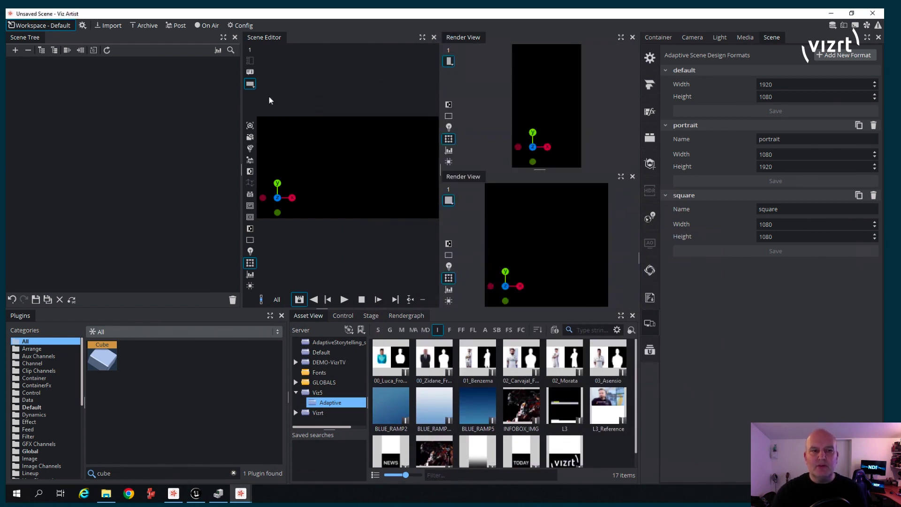
{"action": "left_click", "coordinate": [251, 89]}
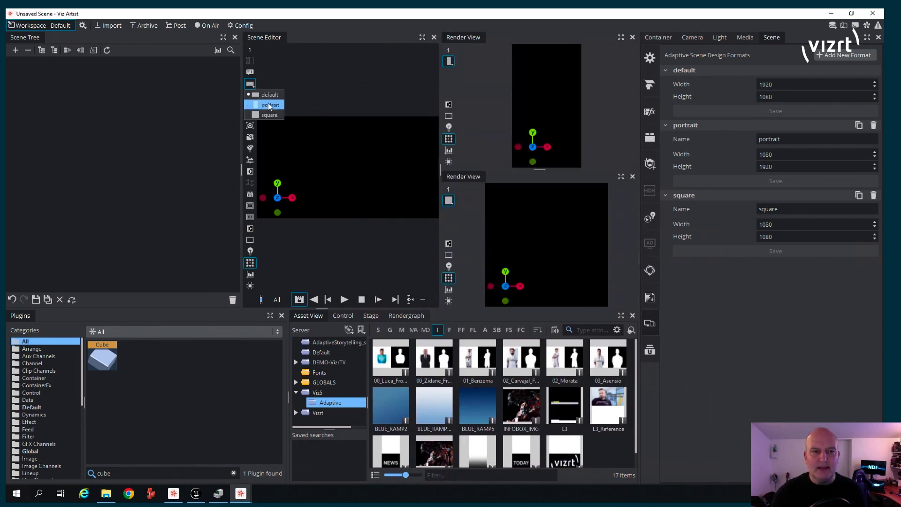
Add a cube to the scene tree and give it a PBR material
{"action": "left_click", "coordinate": [351, 40]}
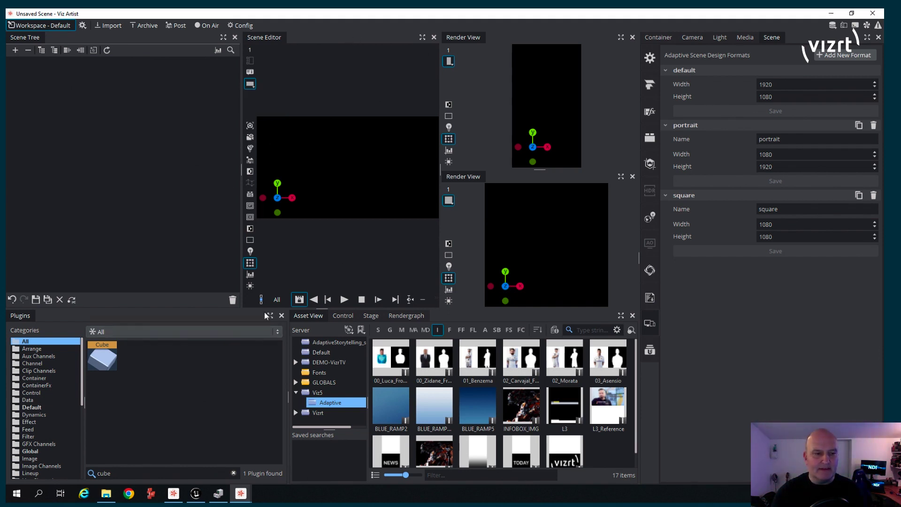
{"action": "left_click_drag", "start_coordinate": [106, 356], "coordinate": [92, 243]}
{"action": "left_click_drag", "start_coordinate": [80, 203], "coordinate": [66, 174]}
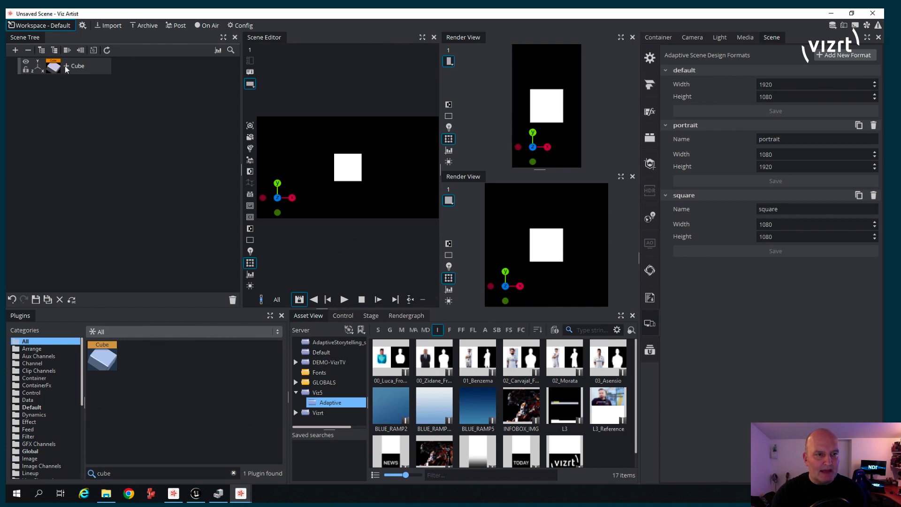
{"action": "type", "text": "pbr"}
{"action": "left_click", "coordinate": [69, 124]}
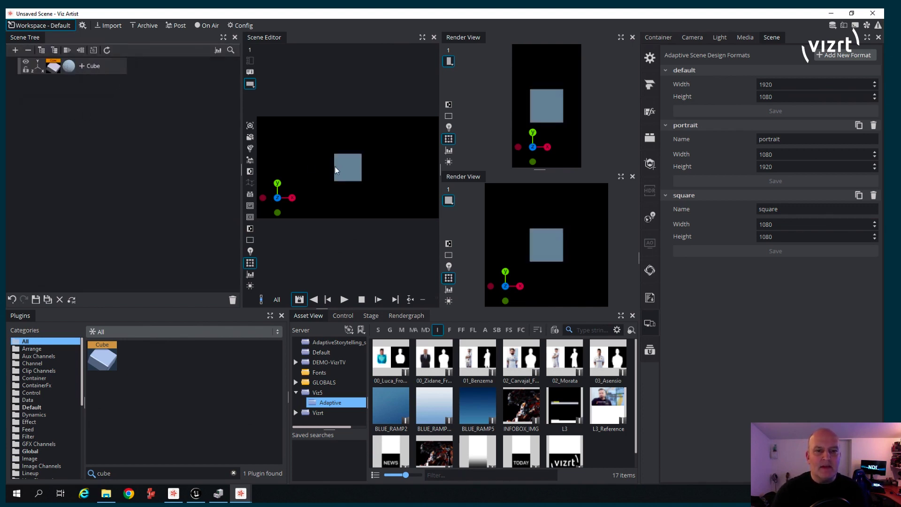
In the default format, shift the cube lower and to the frame's left edge
{"action": "left_click", "coordinate": [53, 71]}
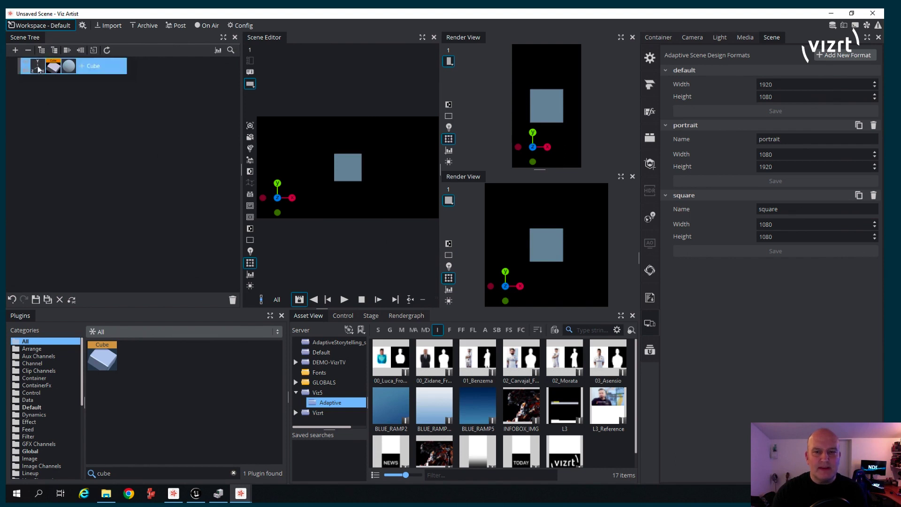
{"action": "left_click_drag", "start_coordinate": [774, 94], "coordinate": [654, 94]}
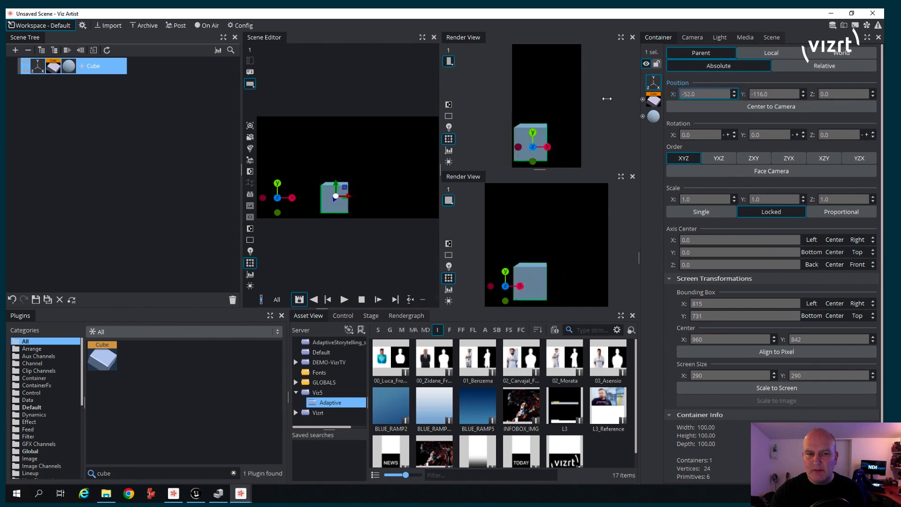
{"action": "mouse_move", "coordinate": [654, 95]}
{"action": "left_mouse_down"}
{"action": "mouse_move", "coordinate": [739, 121]}
{"action": "mouse_move", "coordinate": [703, 94]}
{"action": "mouse_move", "coordinate": [573, 118]}
{"action": "left_mouse_up"}
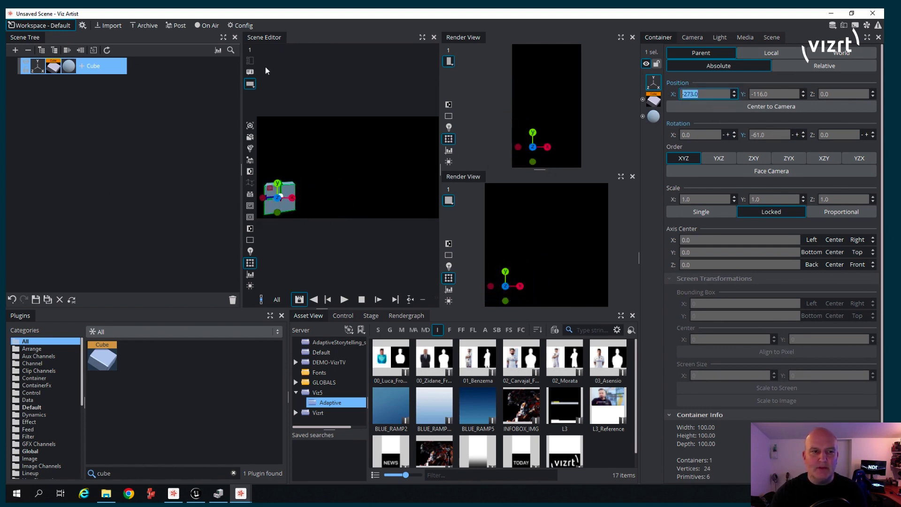
In the portrait format, lower the cube, scale it to 0.54 and move it left
{"action": "left_click", "coordinate": [251, 84]}
{"action": "left_click", "coordinate": [269, 104]}
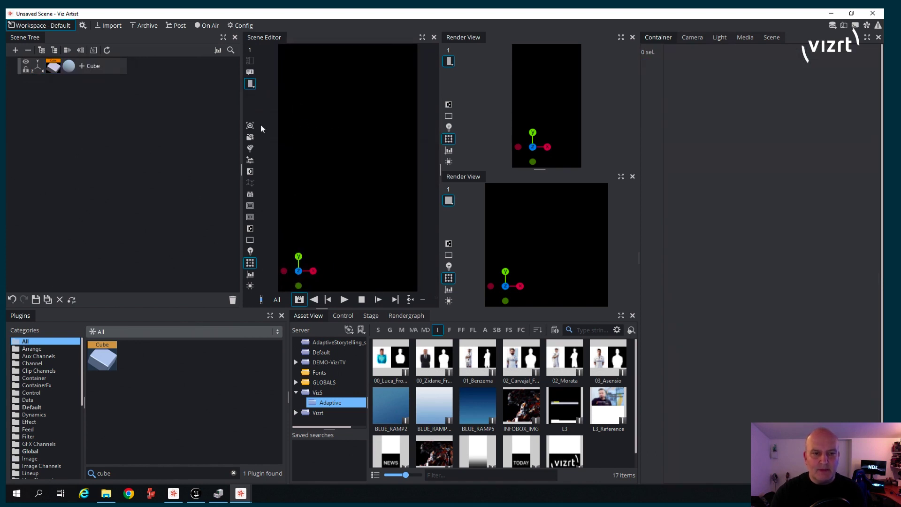
{"action": "left_click", "coordinate": [40, 66]}
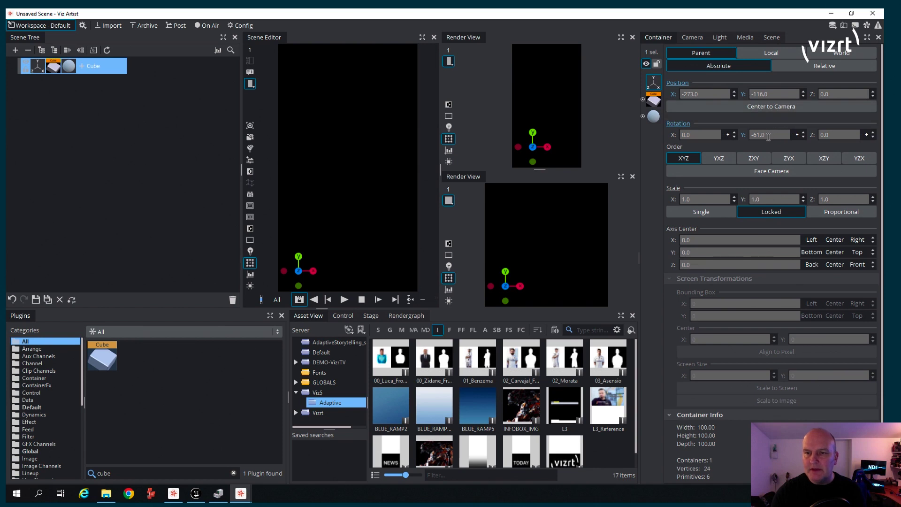
{"action": "mouse_move", "coordinate": [768, 93]}
{"action": "left_mouse_down"}
{"action": "mouse_move", "coordinate": [739, 93]}
{"action": "mouse_move", "coordinate": [821, 102]}
{"action": "mouse_move", "coordinate": [715, 93]}
{"action": "mouse_move", "coordinate": [767, 131]}
{"action": "left_mouse_up"}
{"action": "type", "text": "-28"}
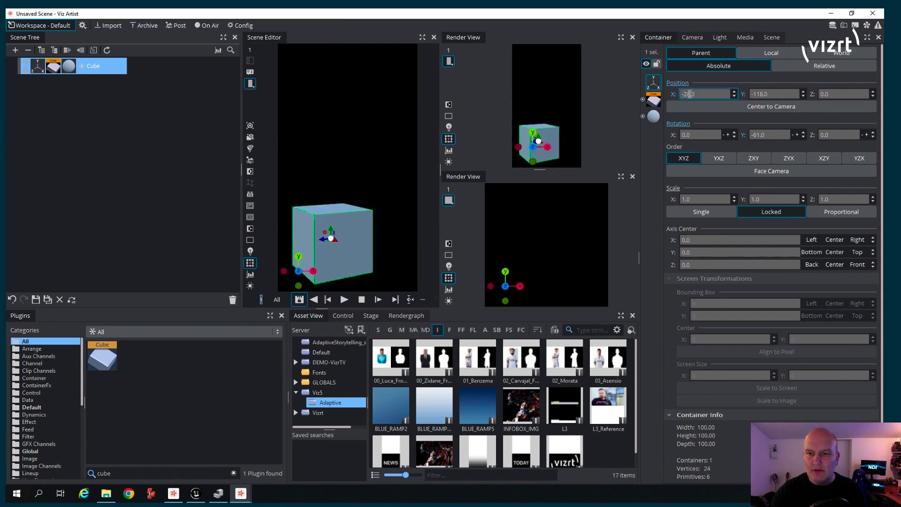
{"action": "left_click_drag", "start_coordinate": [762, 198], "coordinate": [736, 150]}
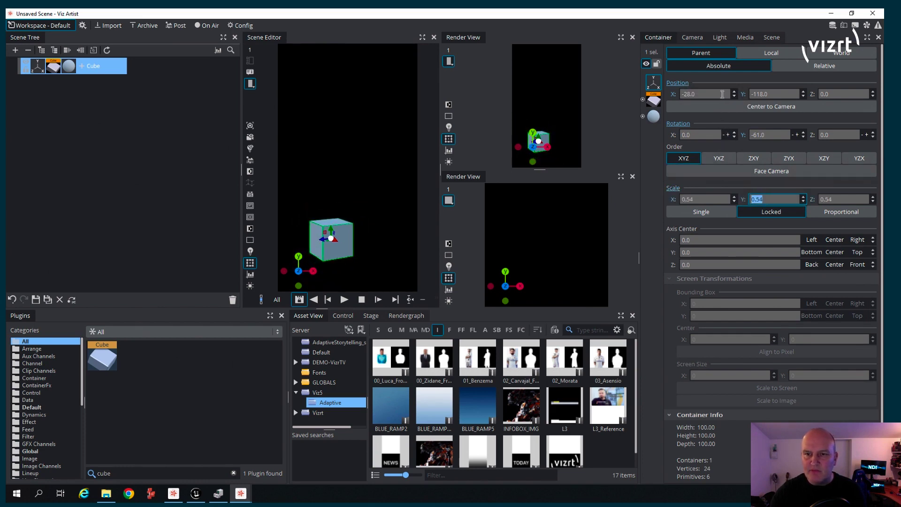
{"action": "left_click_drag", "start_coordinate": [722, 93], "coordinate": [697, 99]}
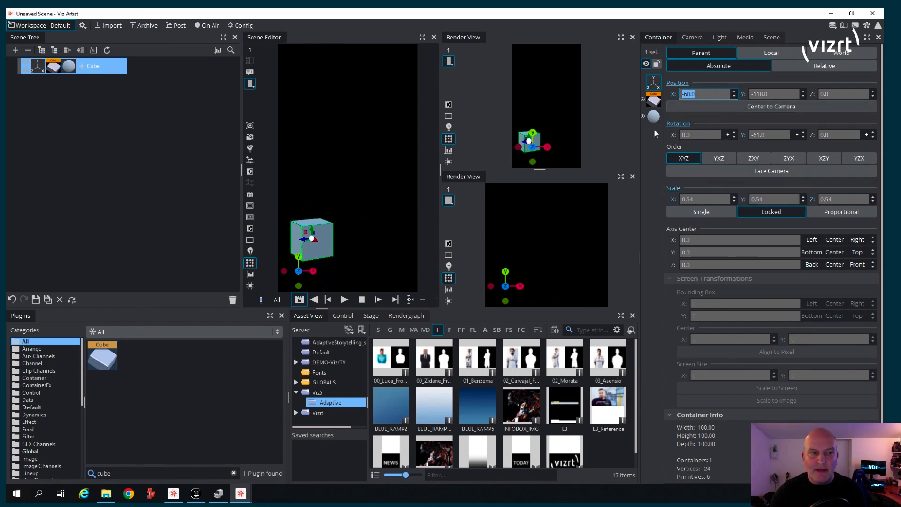
{"action": "left_click", "coordinate": [252, 84]}
In the square format, place the cube lower left at scale 0.77, then return to default
{"action": "left_click", "coordinate": [262, 113]}
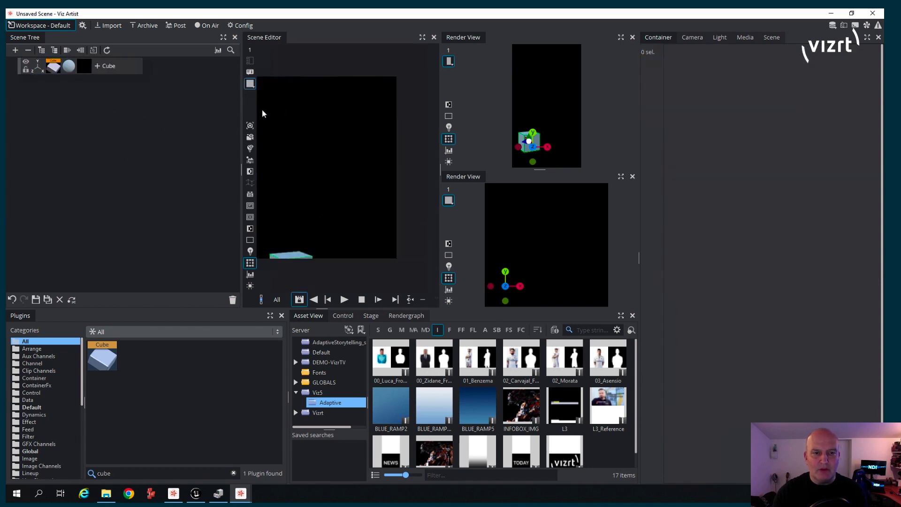
{"action": "left_click", "coordinate": [46, 68]}
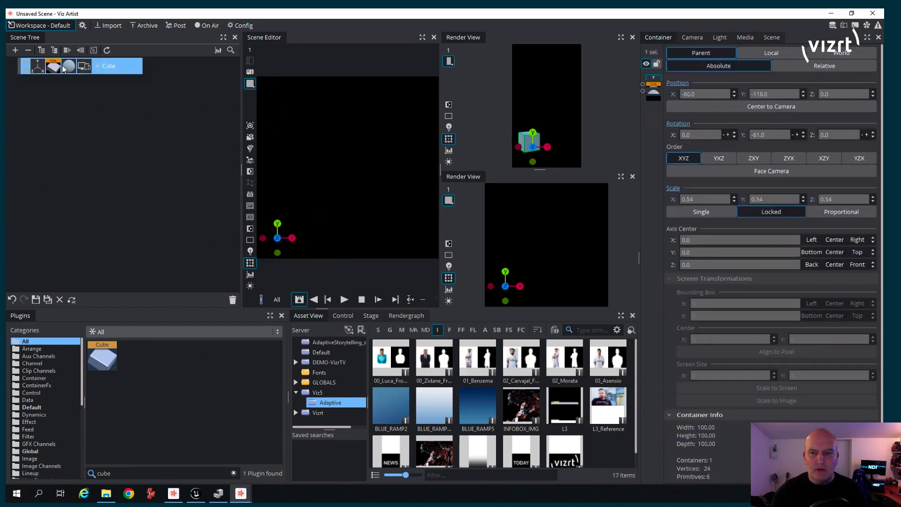
{"action": "left_click_drag", "start_coordinate": [684, 94], "coordinate": [758, 106]}
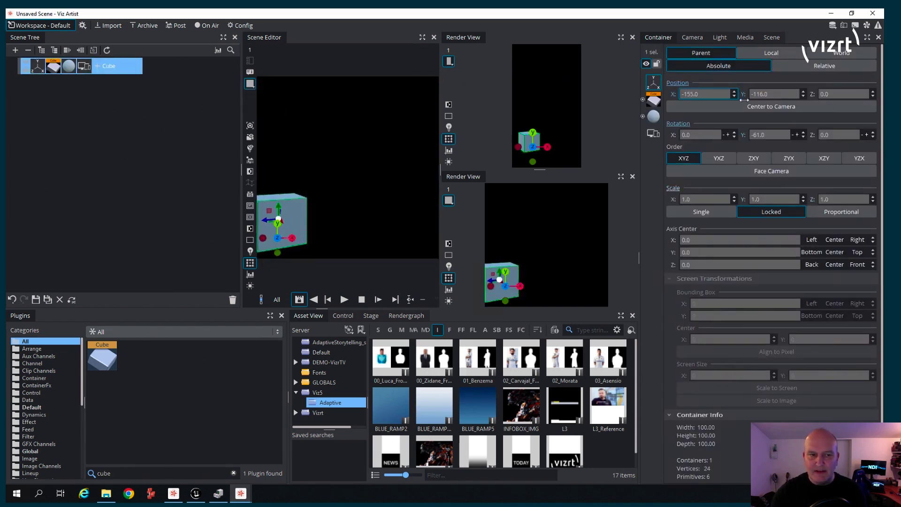
{"action": "left_click_drag", "start_coordinate": [774, 199], "coordinate": [756, 199]}
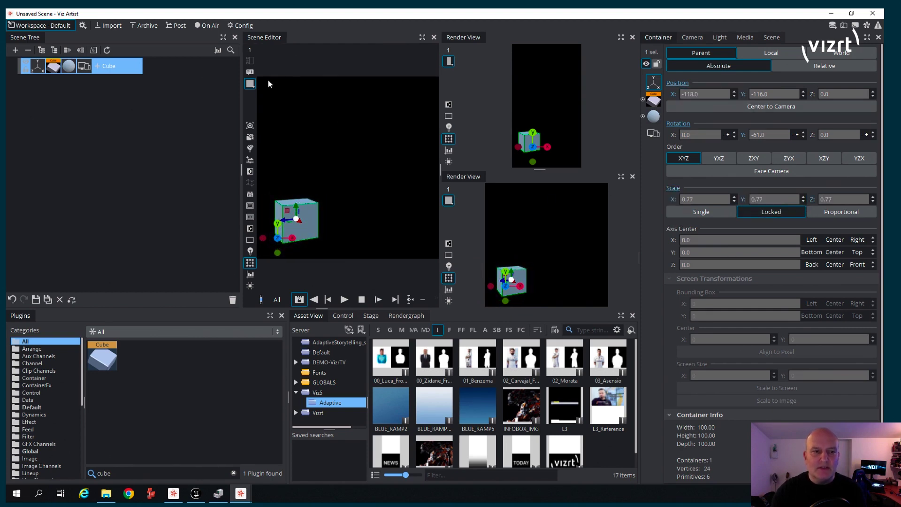
{"action": "left_click", "coordinate": [251, 86]}
{"action": "left_click", "coordinate": [267, 97]}
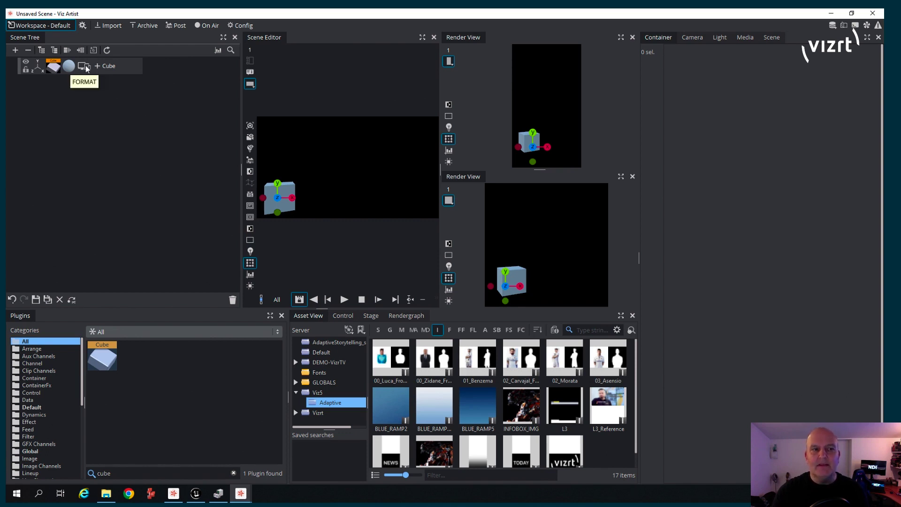
Set the cube's PBR material colour to green in Texture Settings
{"action": "left_click", "coordinate": [69, 67]}
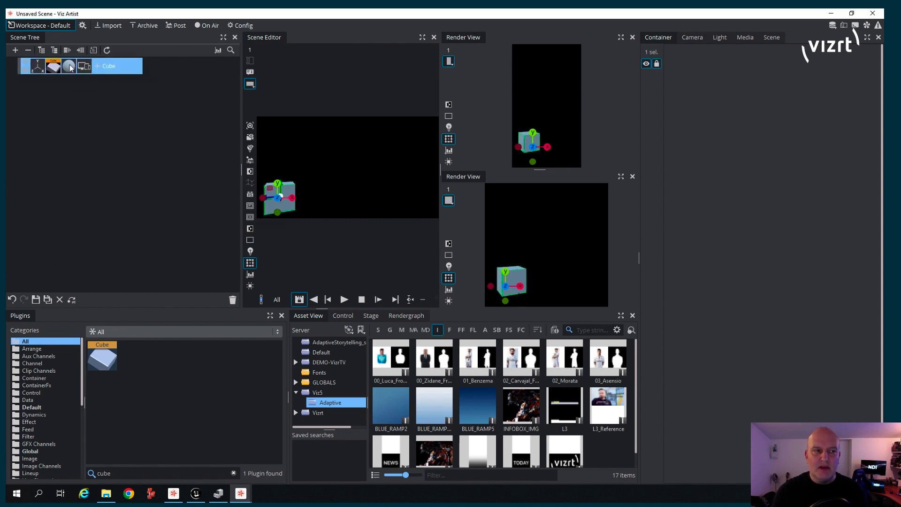
{"action": "left_click", "coordinate": [799, 74]}
{"action": "left_click_drag", "start_coordinate": [773, 103], "coordinate": [770, 105]}
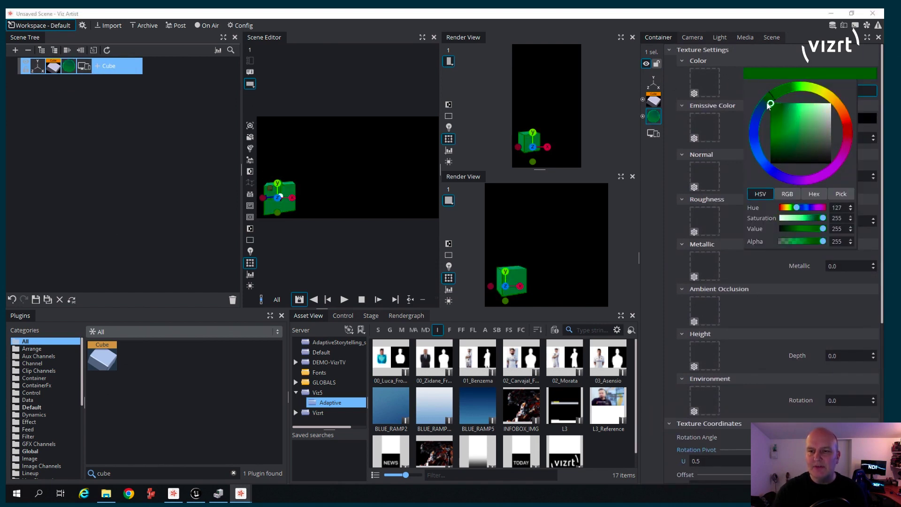
{"action": "left_click", "coordinate": [697, 60]}
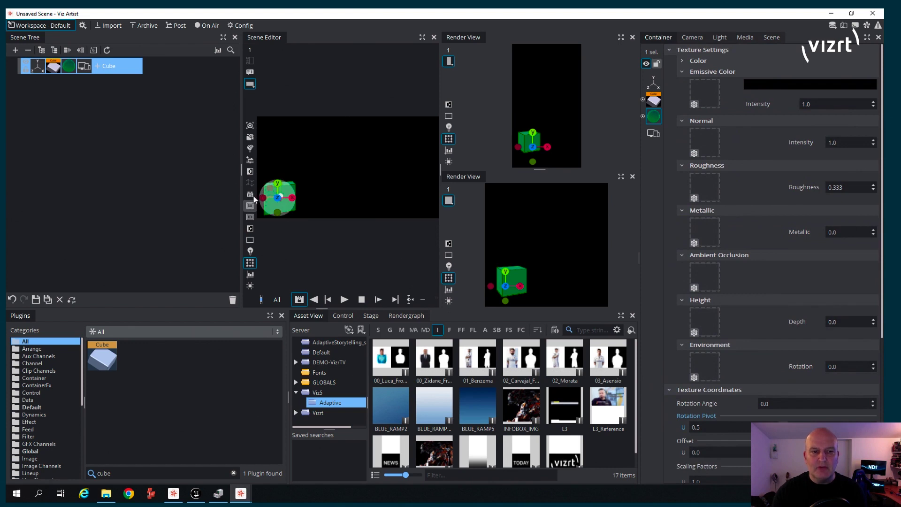